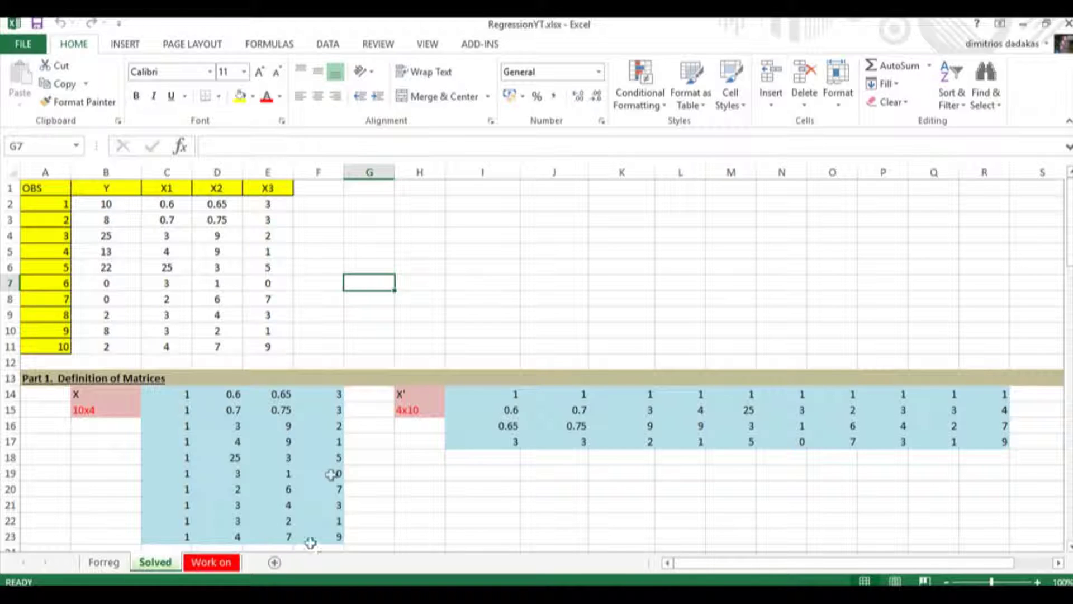
Review the solved regression sheet: the Y and X1–X3 data, the estimated coefficients, and the standard errors and t-statistics.
left_click_drag(105, 189, 106, 346)
left_click_drag(156, 194, 268, 363)
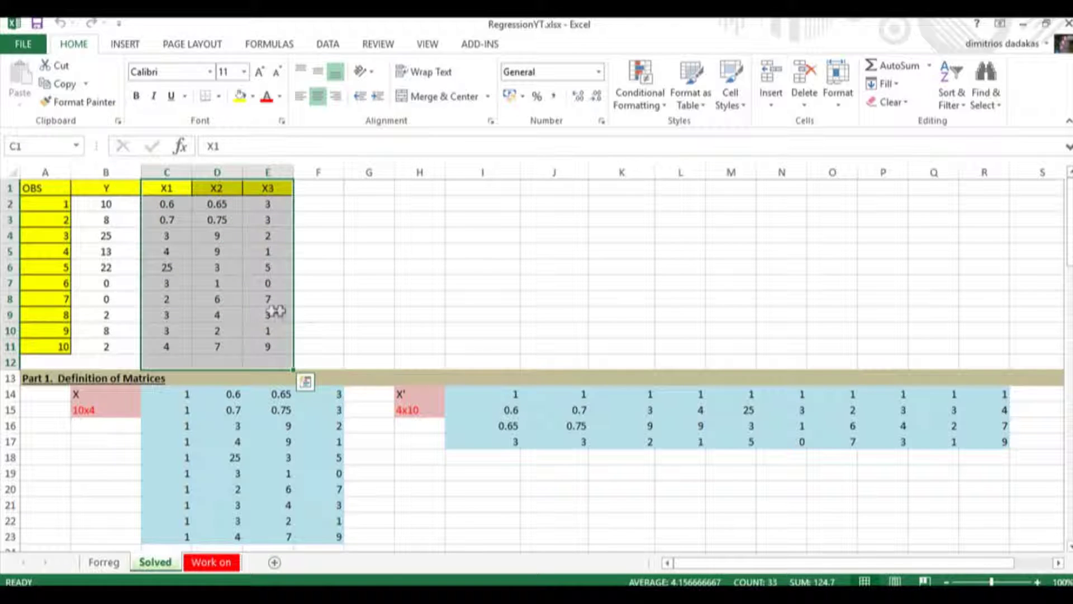
scroll(271, 314, "down", 6)
scroll(270, 314, "down", 4)
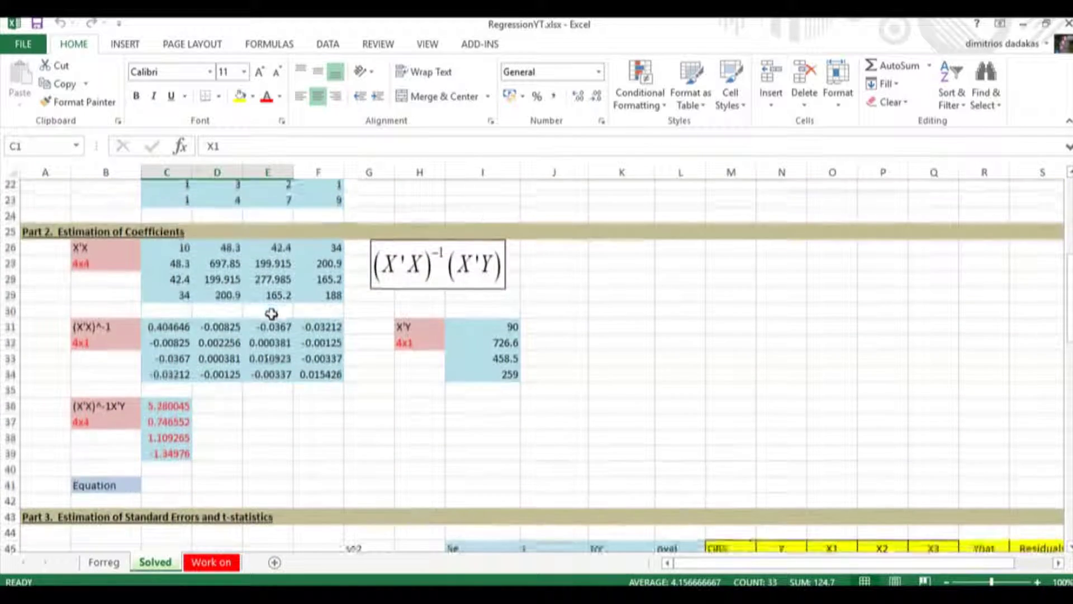
left_click_drag(203, 283, 173, 314)
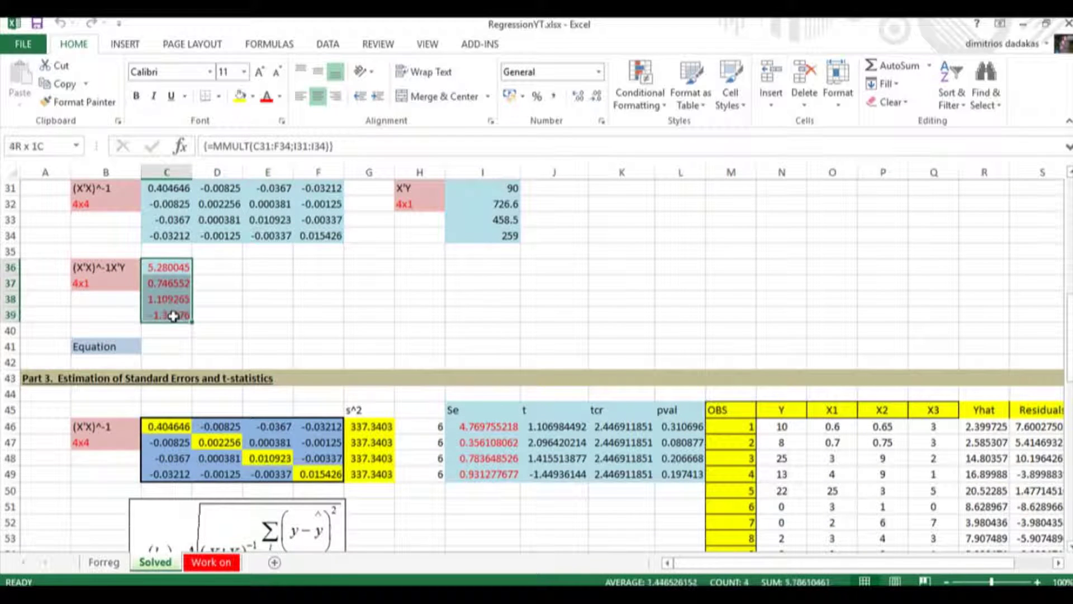
left_click(167, 265)
left_click(169, 282)
left_click(168, 299)
left_click(170, 315)
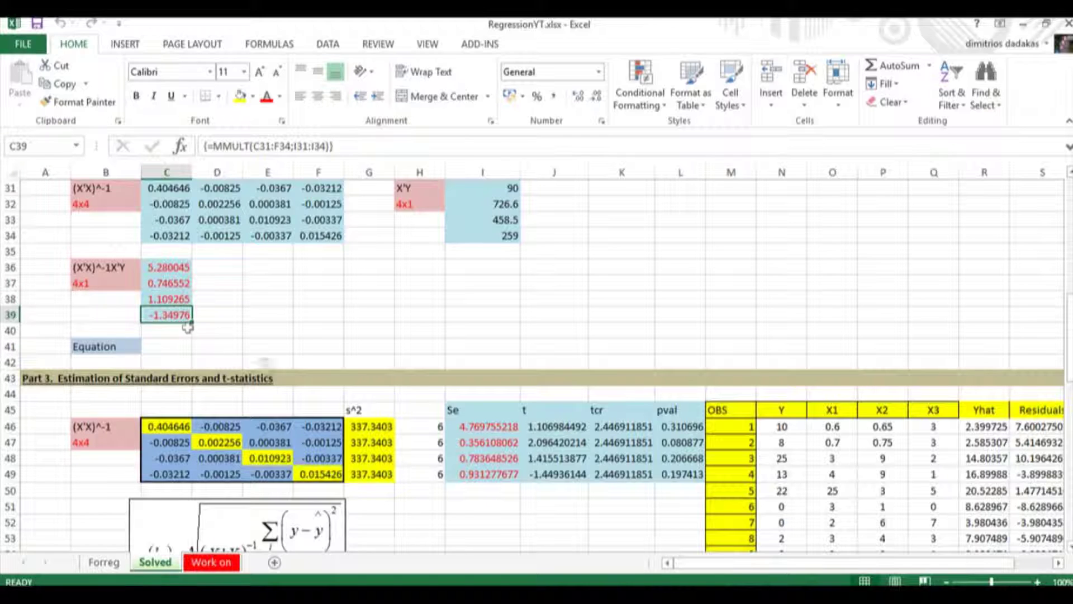
left_click_drag(505, 430, 557, 476)
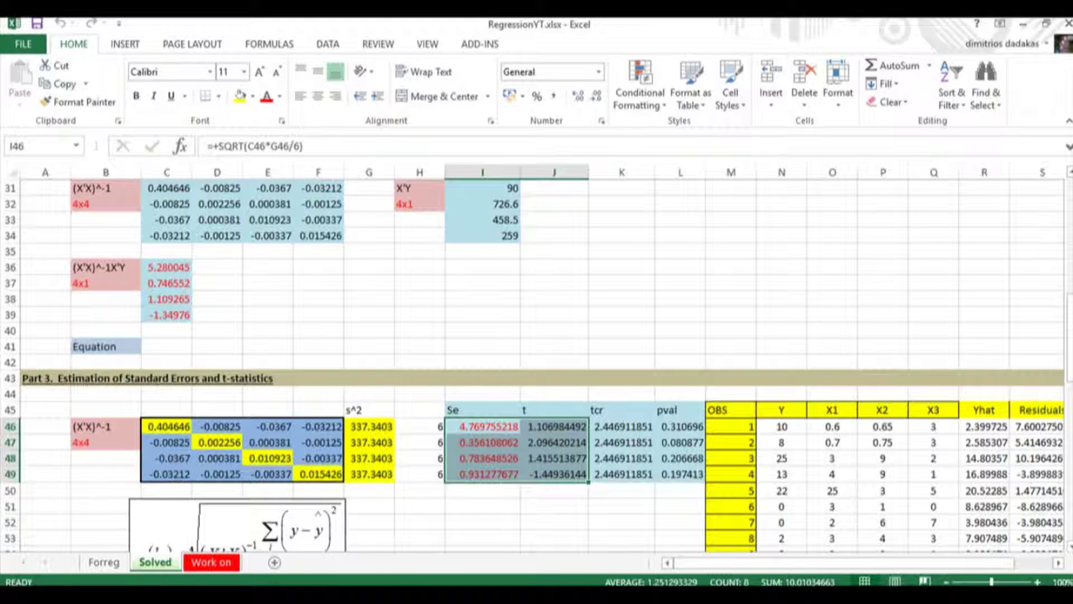
Switch to Stata and inspect the X1, X2 and X3 columns of the loaded dataset in the Data Editor.
left_click(283, 556)
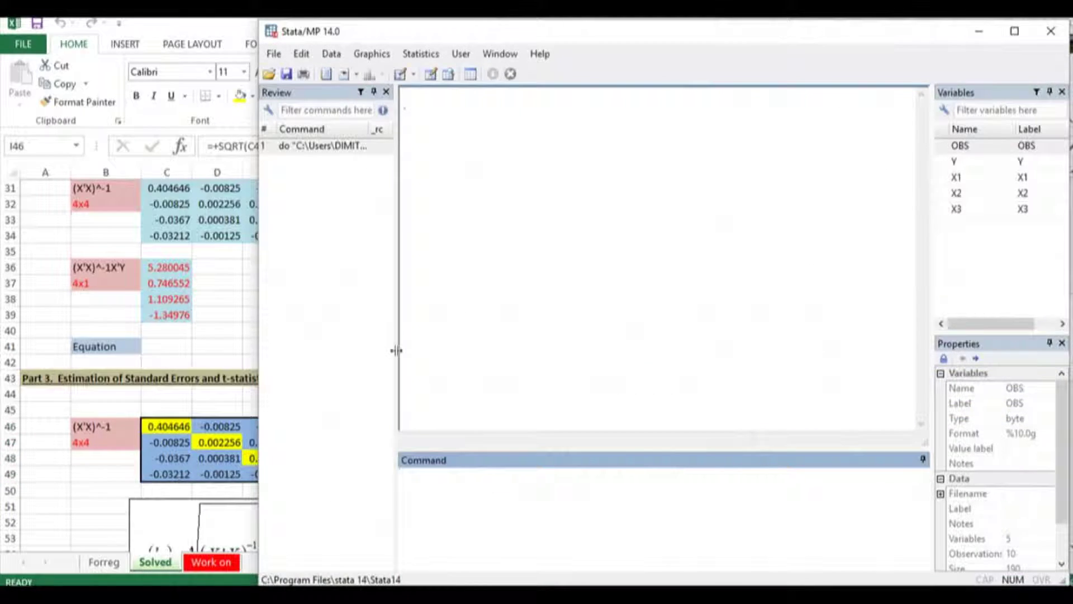
left_click(355, 546)
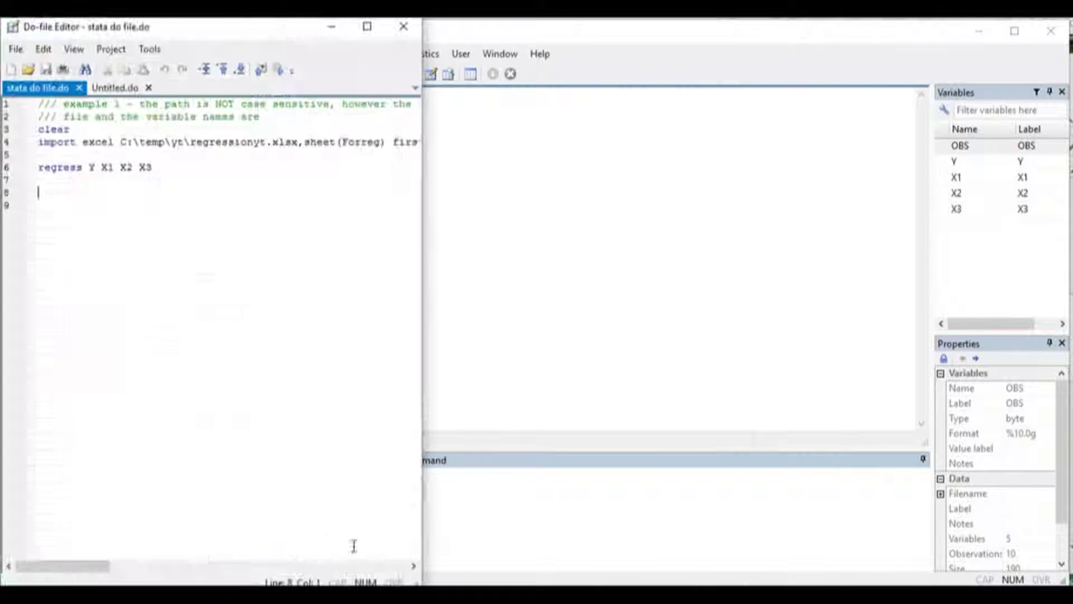
left_click(673, 207)
left_click(1015, 31)
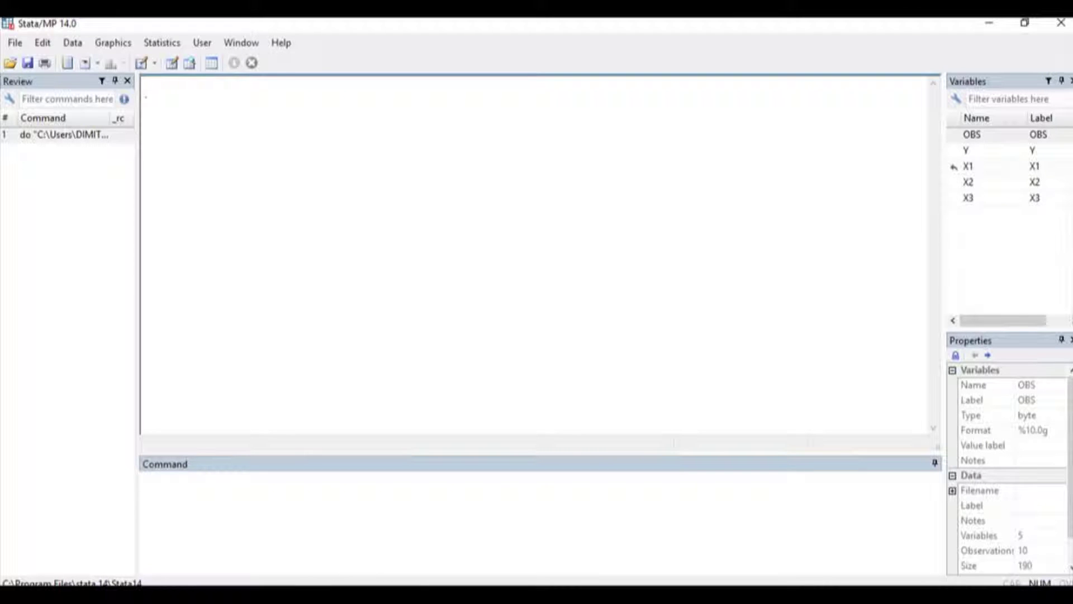
left_click(172, 63)
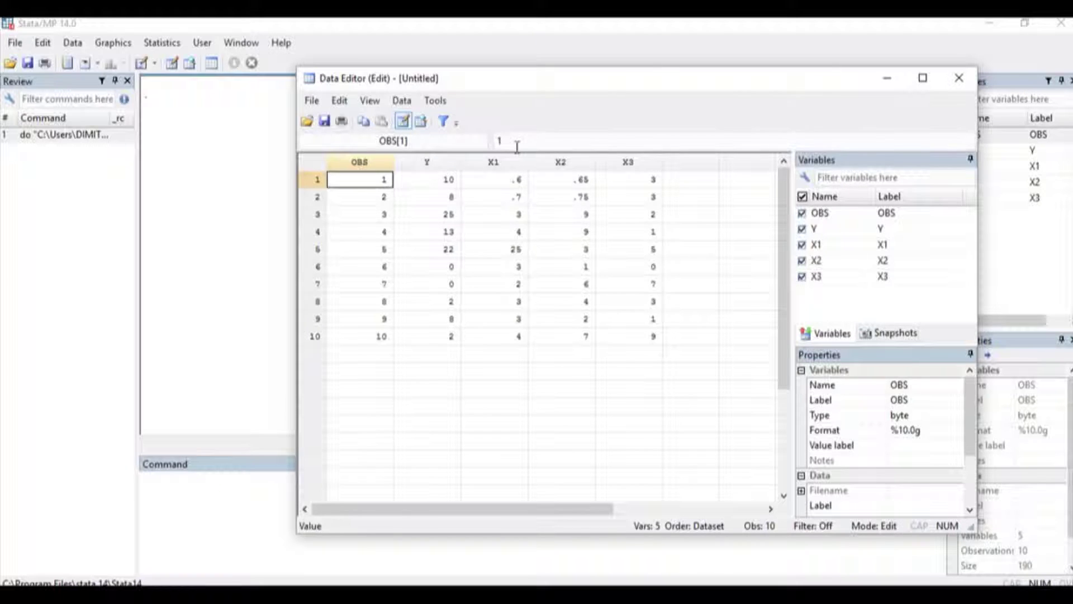
left_click_drag(491, 162, 651, 167)
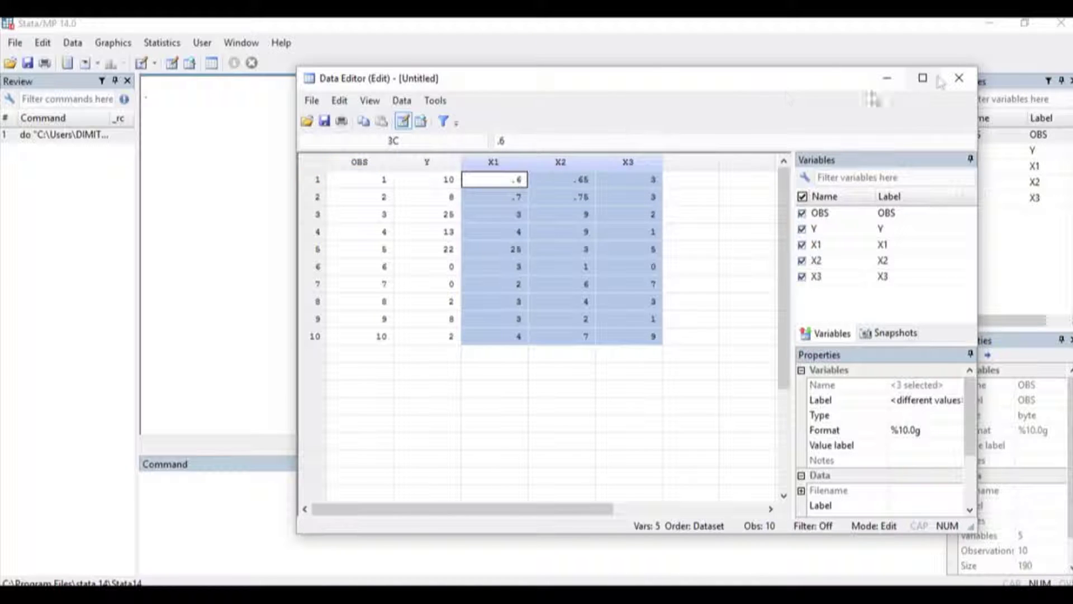
left_click(959, 78)
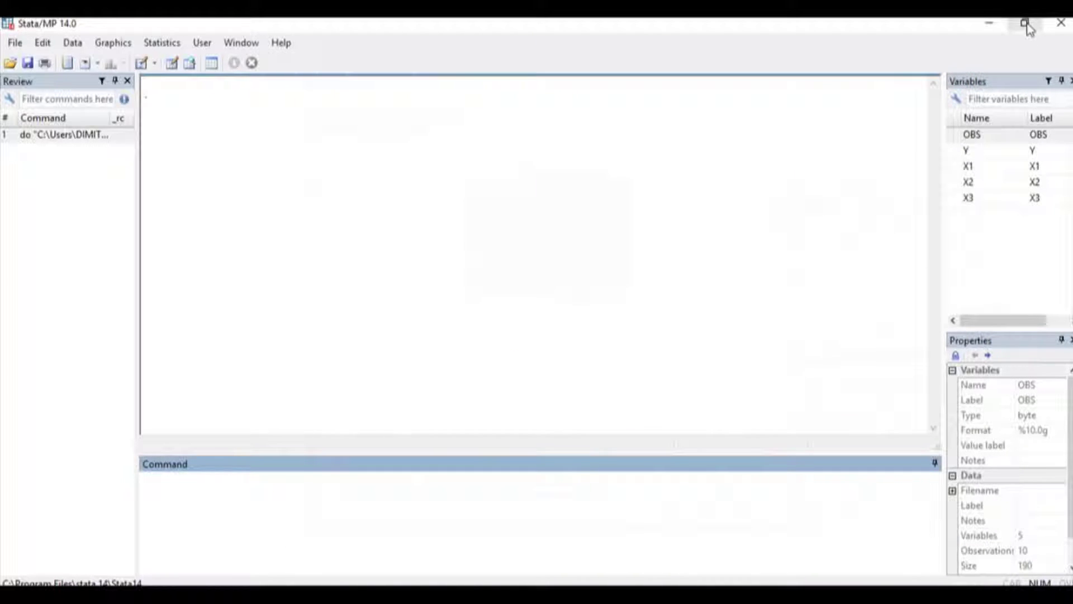
left_click_drag(665, 96, 720, 399)
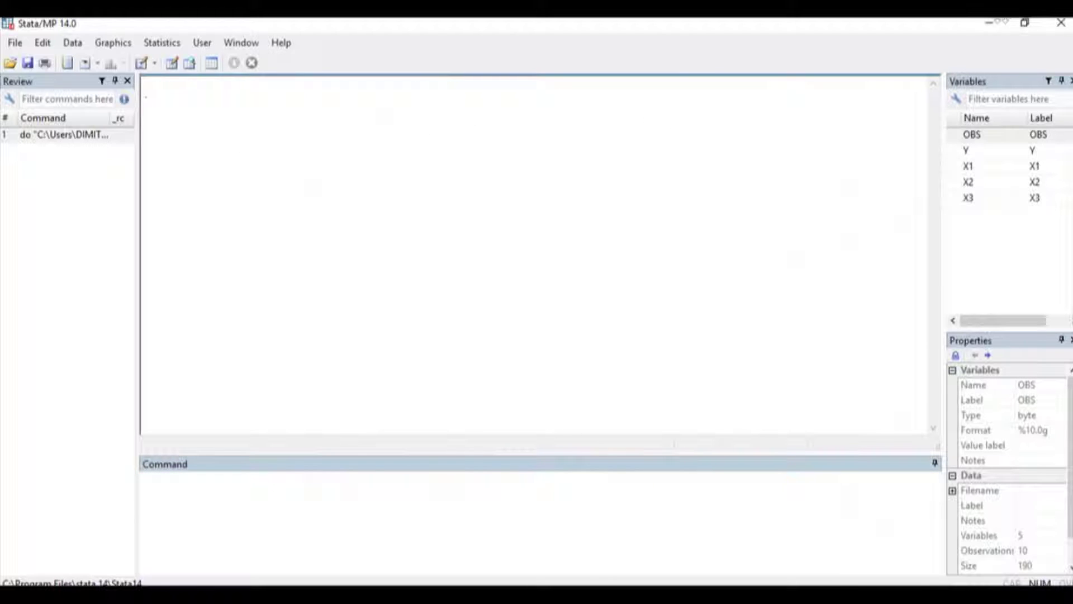
Restore the main Stata window to its smaller size so the open do-file is accessible beside it.
left_click(1025, 24)
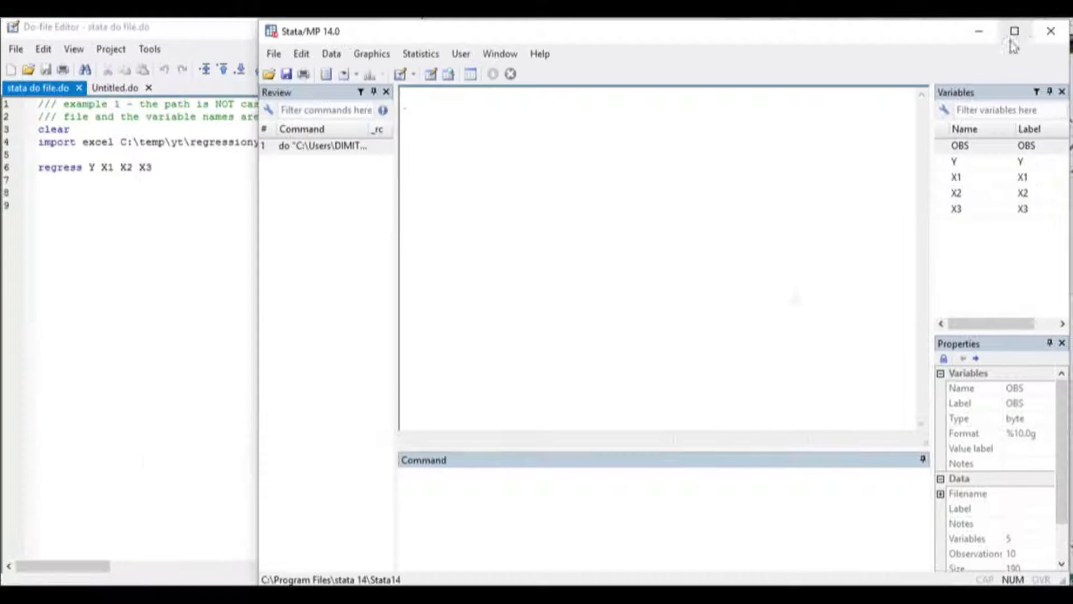
left_click(447, 482)
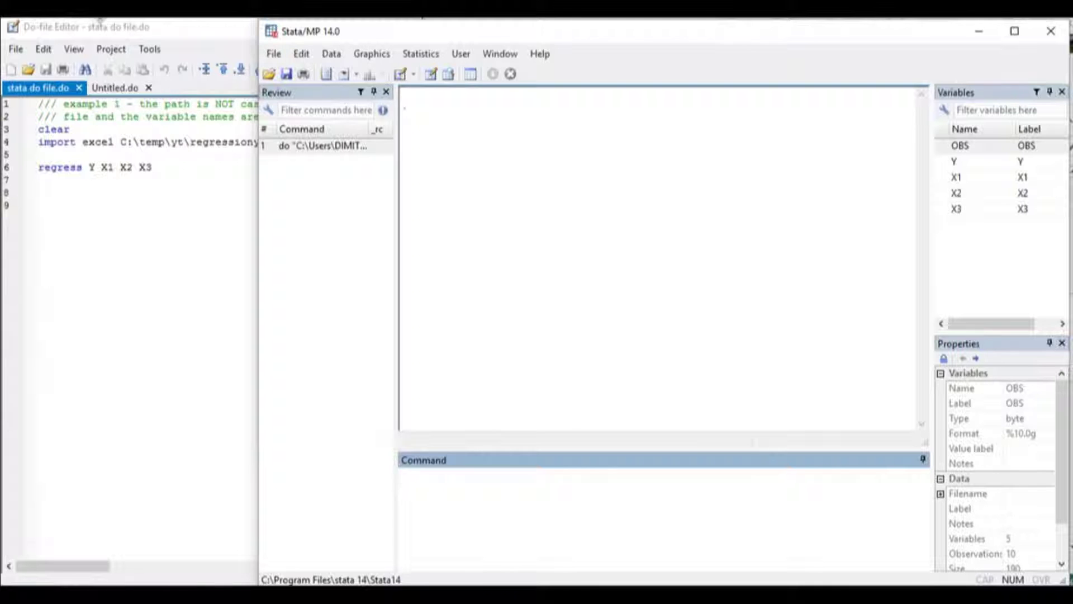
left_click(132, 38)
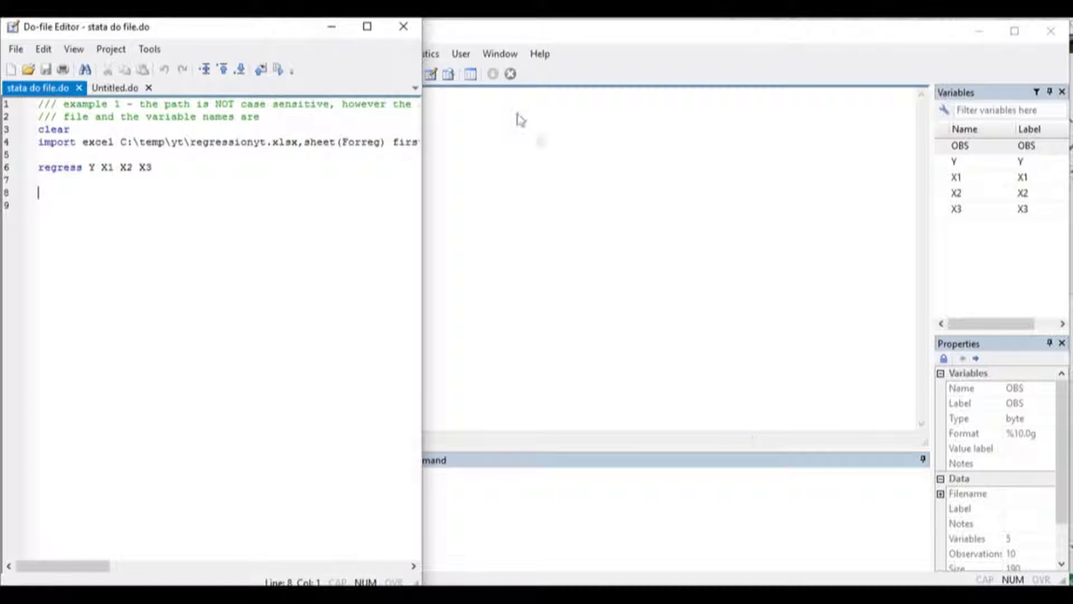
left_click(541, 137)
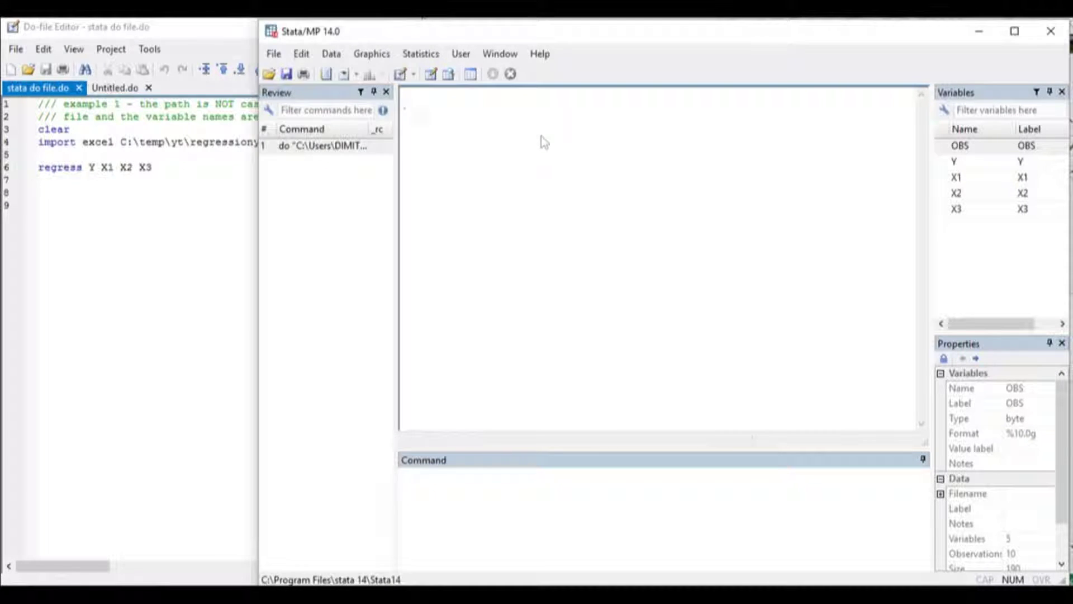
Open a new blank do-file in its own editor window and close it without adding any commands.
left_click(401, 78)
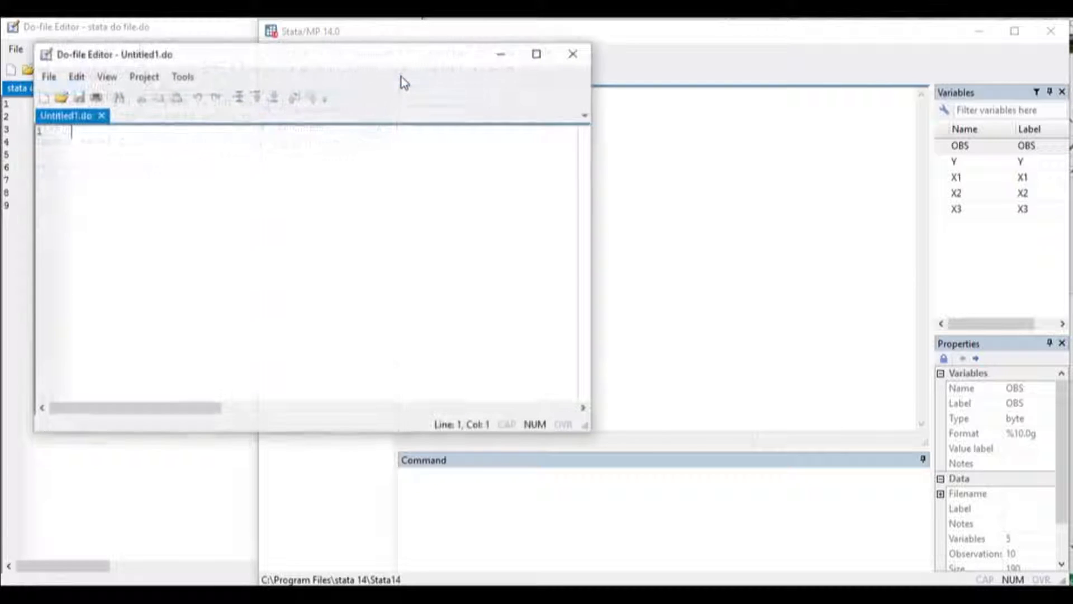
left_click_drag(344, 62, 365, 72)
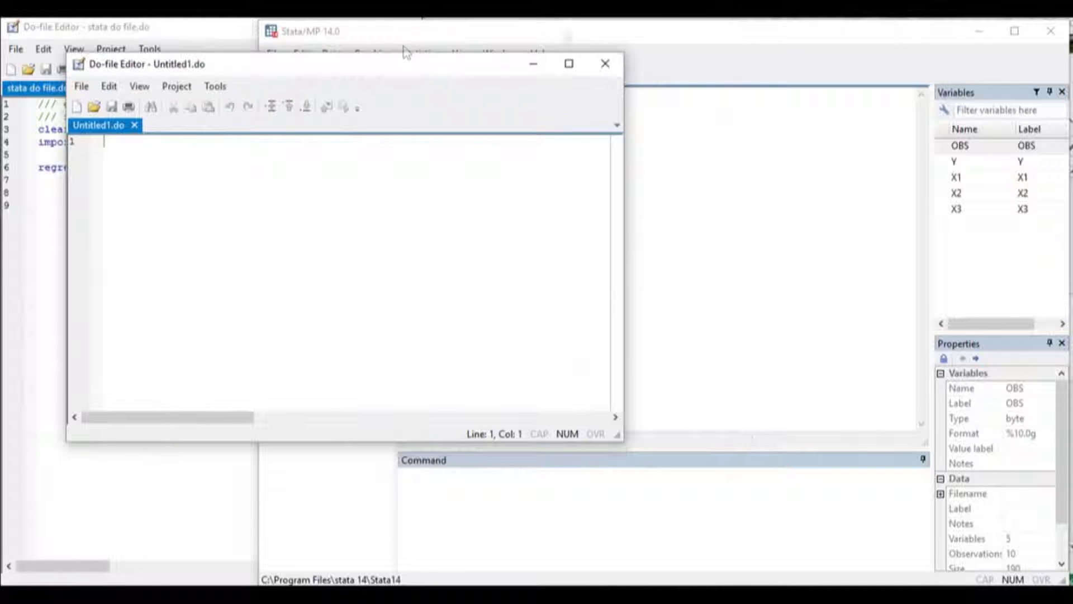
left_click(606, 63)
Widen the editor window of stata do file.do and run the clear command interactively to empty Stata's memory.
left_click(181, 193)
left_click_drag(422, 173, 626, 171)
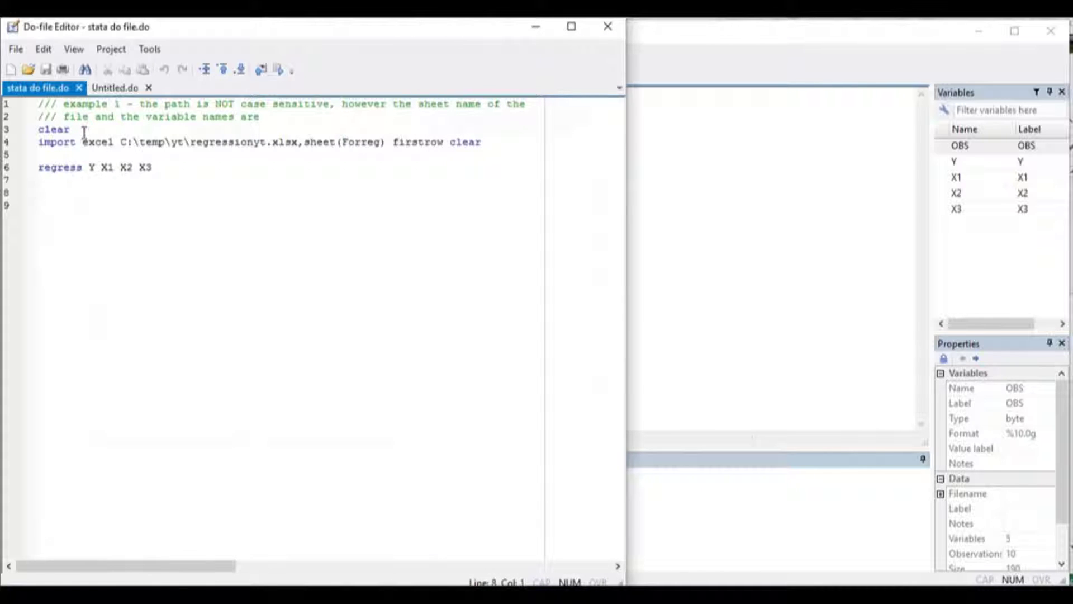
left_click_drag(84, 130, 34, 131)
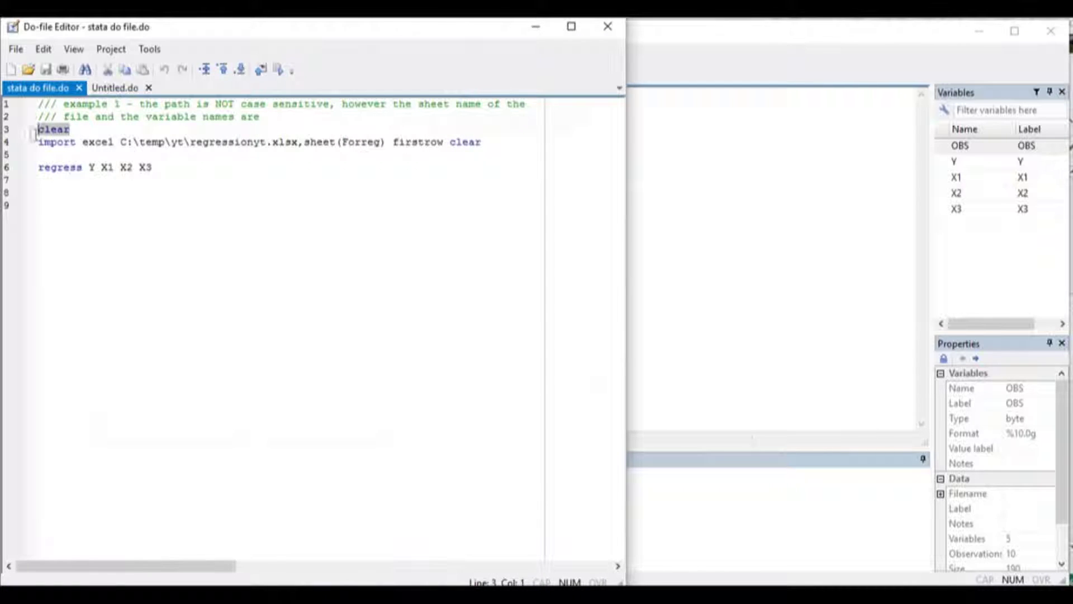
left_click(78, 129)
left_click(688, 485)
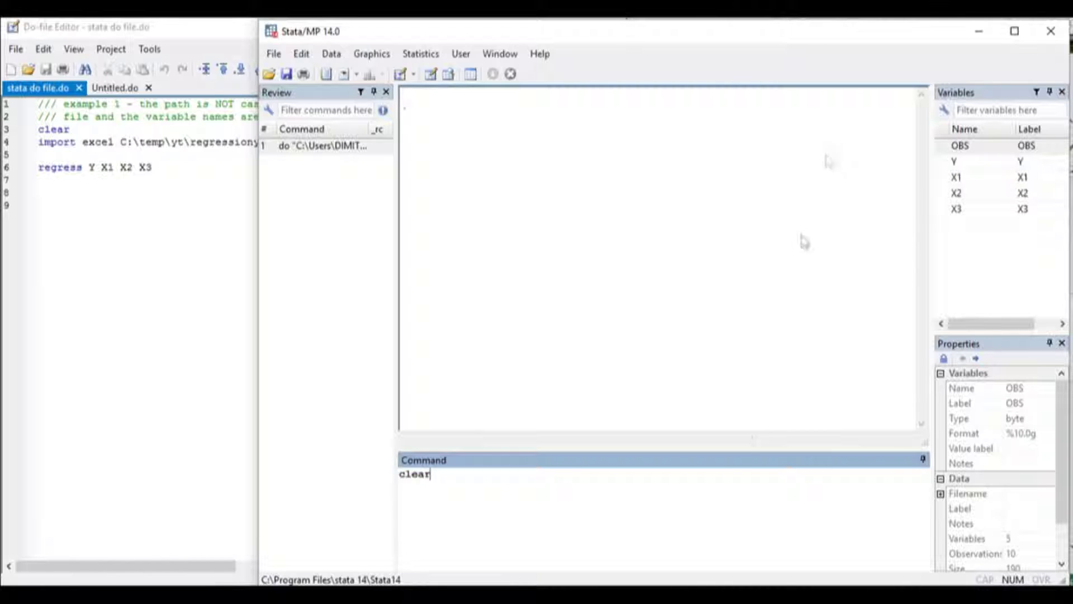
key("Return")
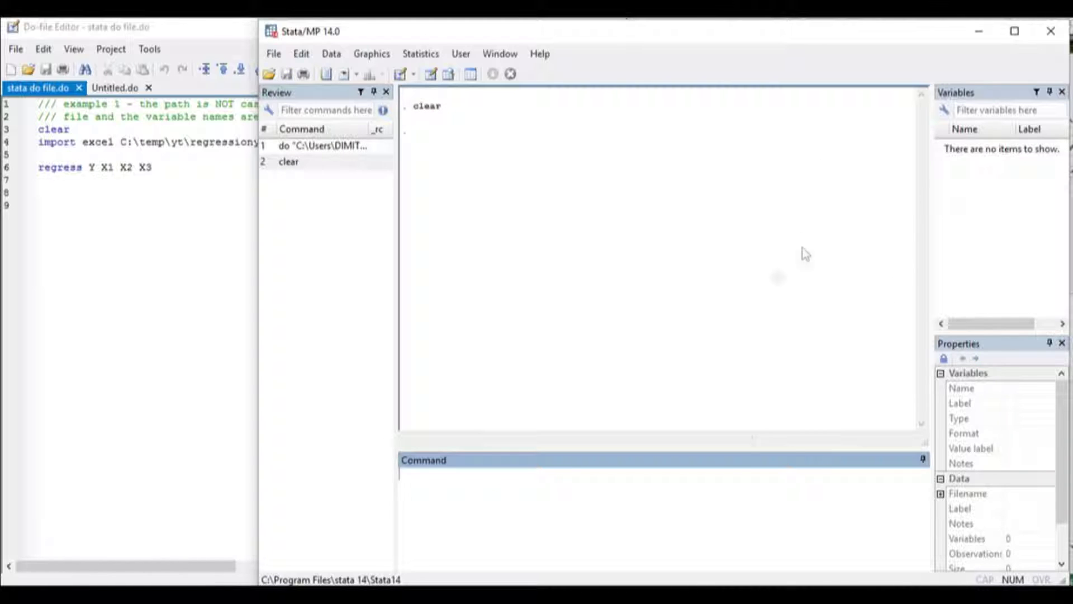
Examine the import excel line in the do-file: its file path, the sheet(Forreg) option, and the firstrow and clear options.
left_click(157, 195)
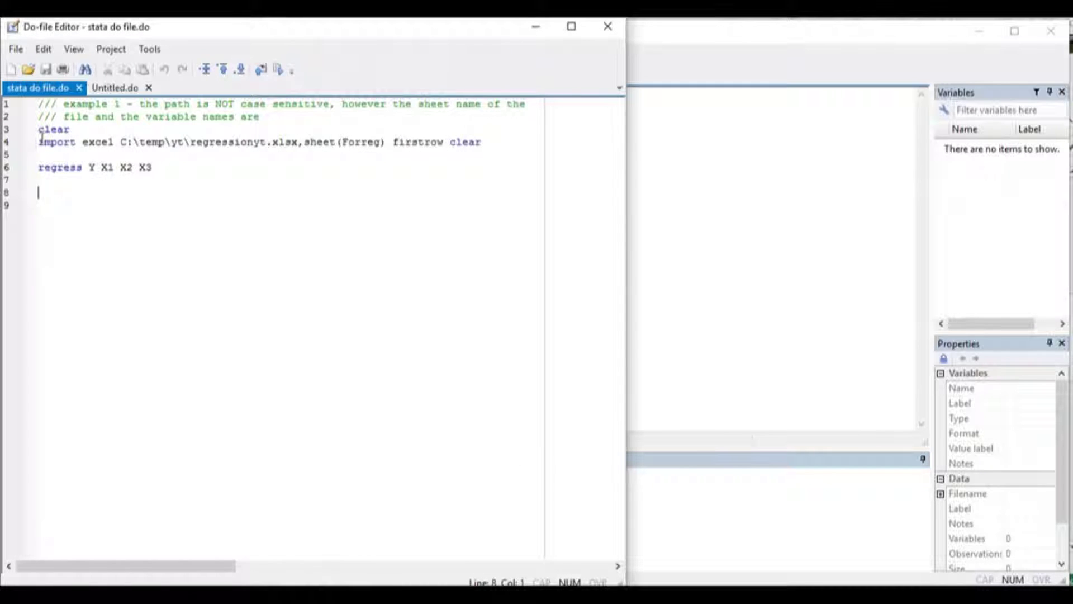
left_click_drag(39, 142, 502, 146)
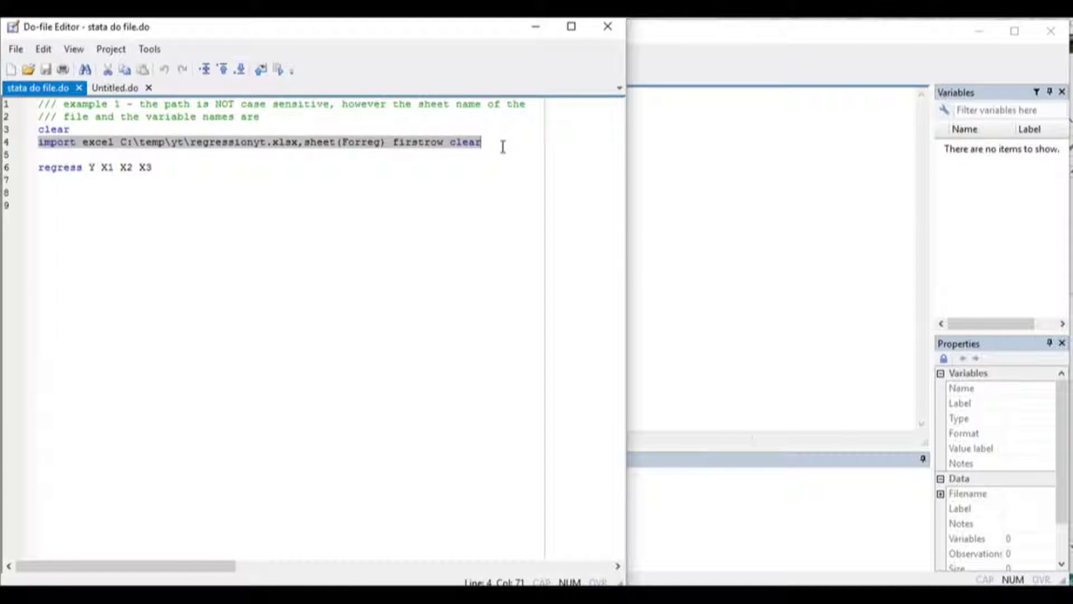
left_click(69, 158)
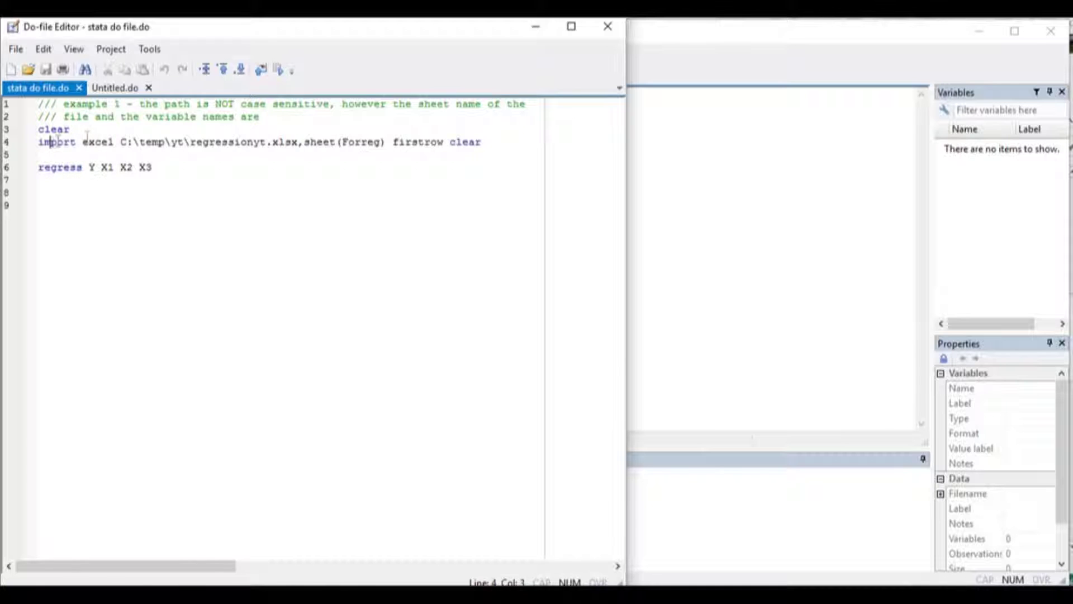
left_click(93, 141)
left_click_drag(117, 142, 296, 146)
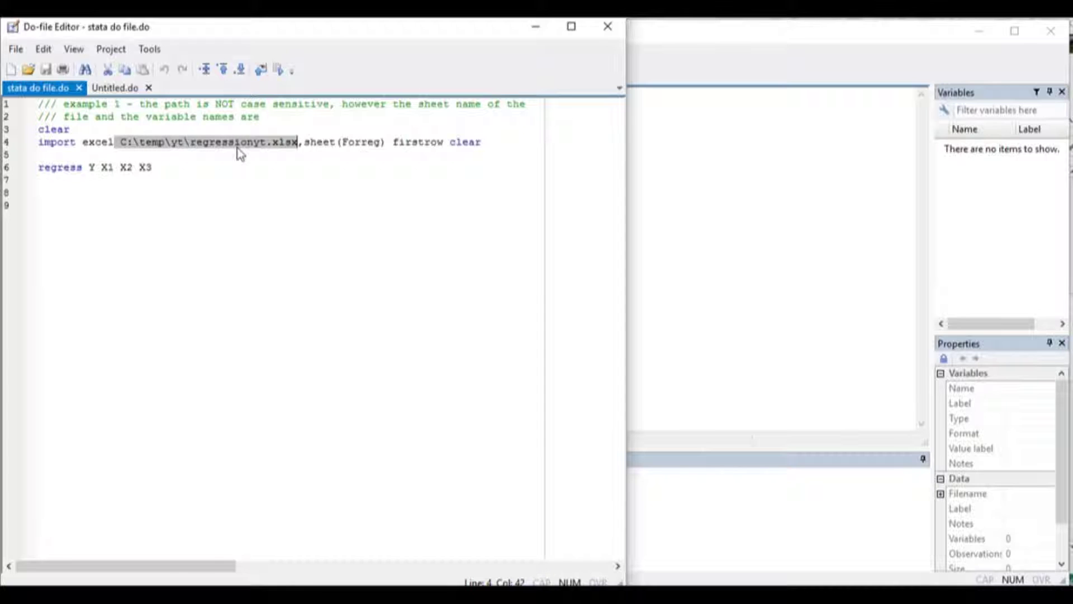
left_click_drag(303, 144, 381, 144)
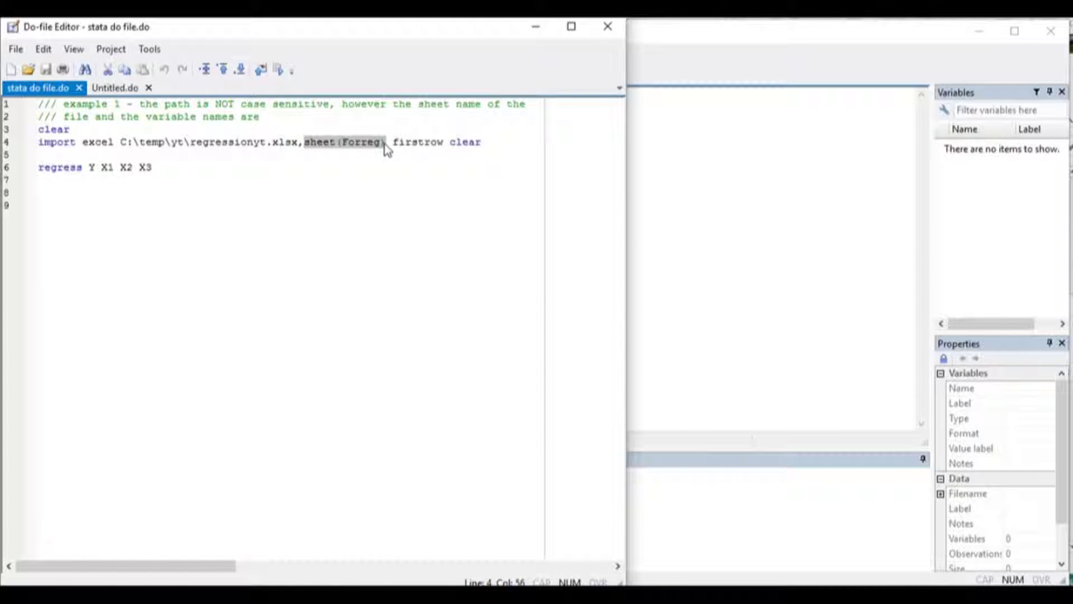
left_click(307, 167)
left_click_drag(305, 143, 383, 143)
double_click(353, 143)
left_click(318, 143)
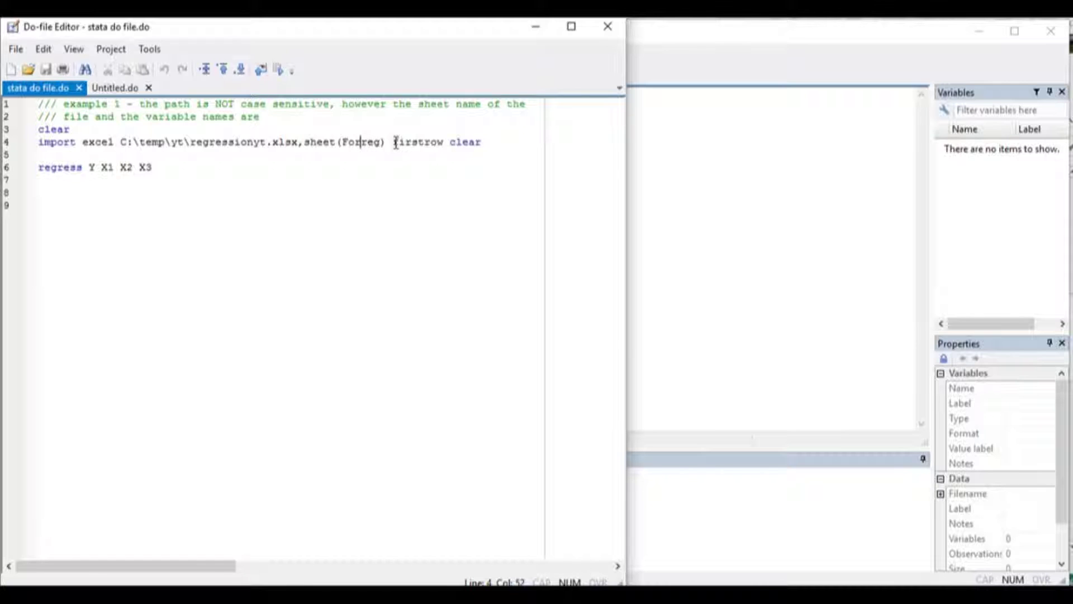
left_click_drag(393, 143, 481, 143)
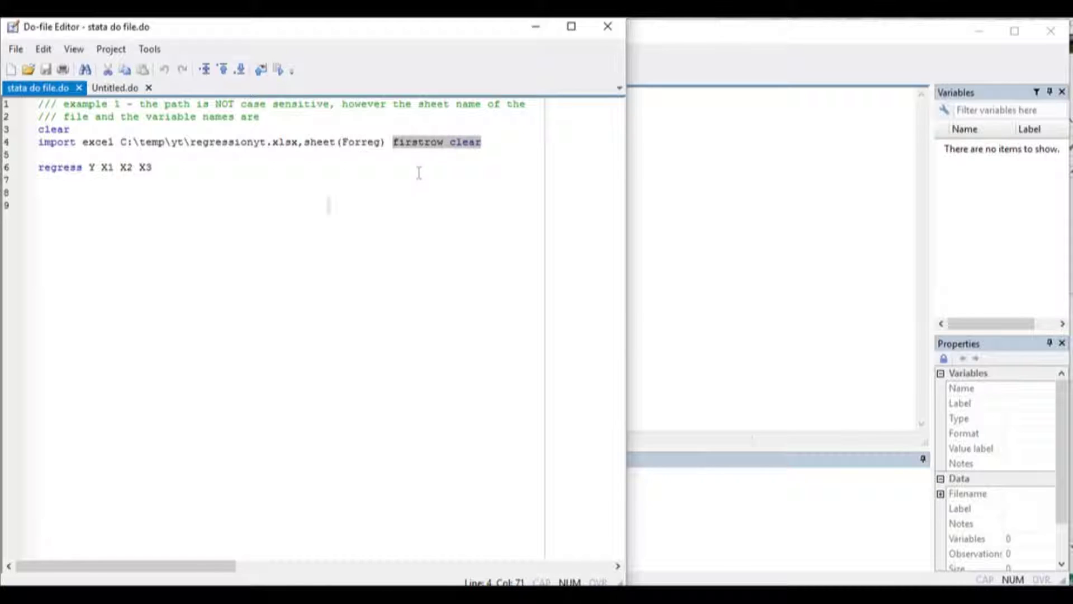
Run only the clear and import excel lines of the do-file to load sheet Forreg from regressionyt.xlsx.
left_click(485, 143)
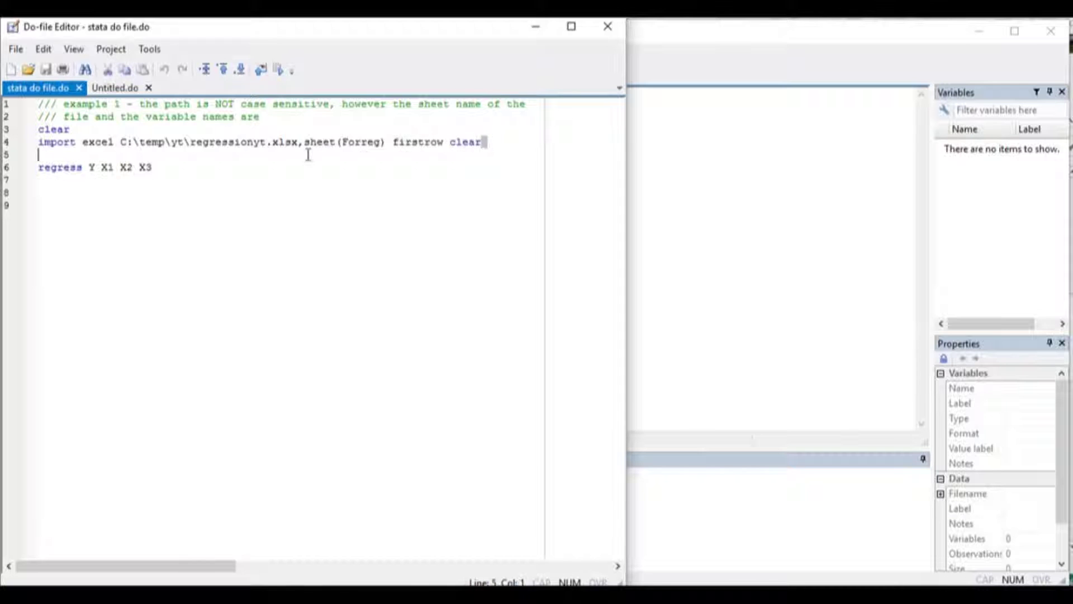
left_click(86, 142, "shift")
left_click(41, 134, "shift")
left_click(39, 130, "shift")
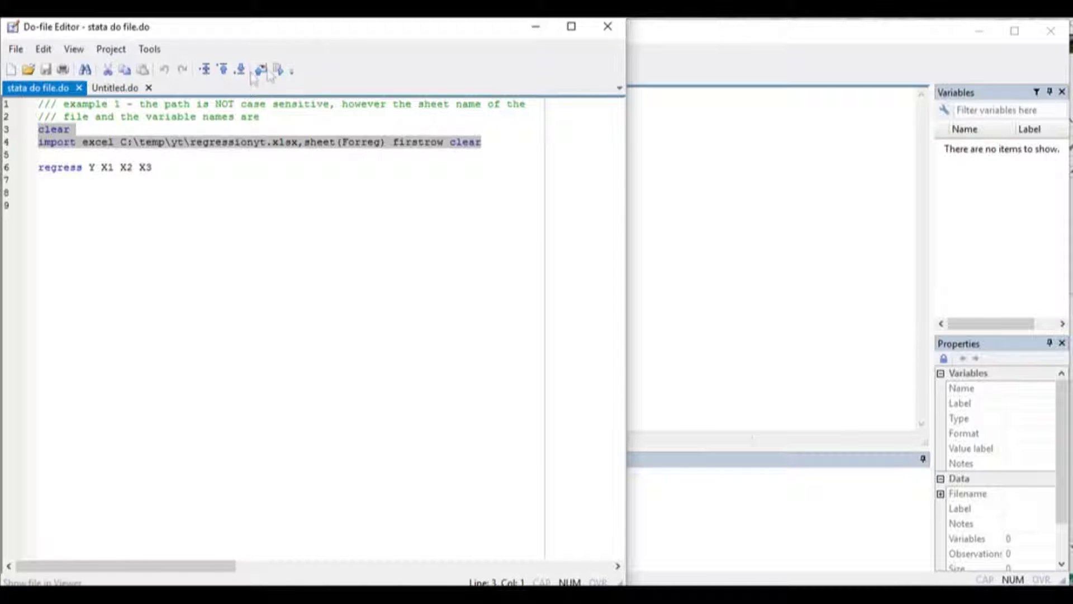
left_click(280, 70)
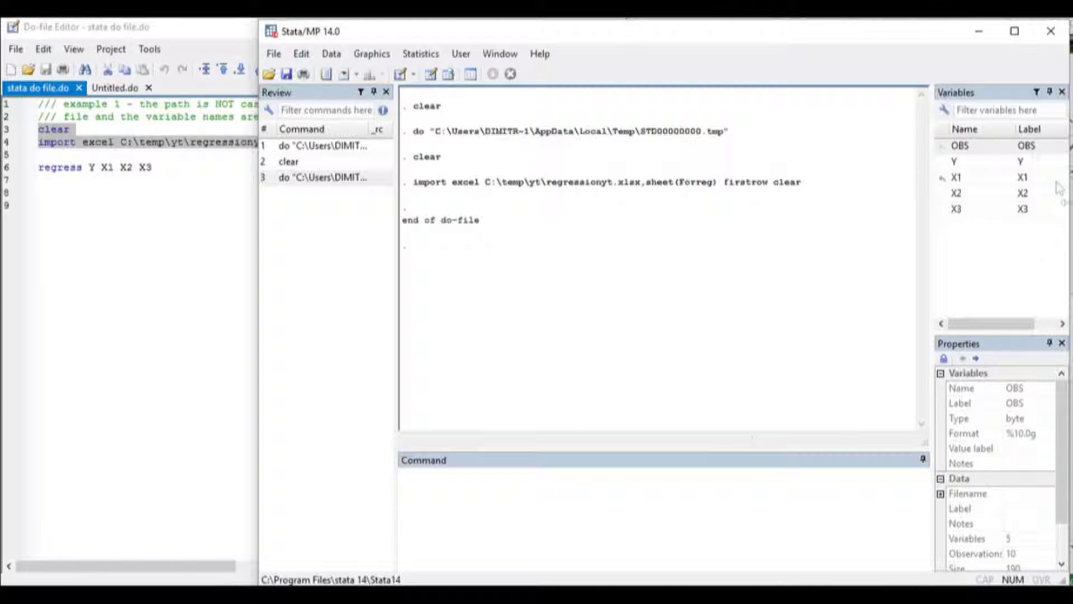
Examine the regress Y X1 X2 X3 line in the do-file, including its dependent and independent variables.
left_click(107, 180)
left_click_drag(166, 167, 20, 168)
left_click(109, 191)
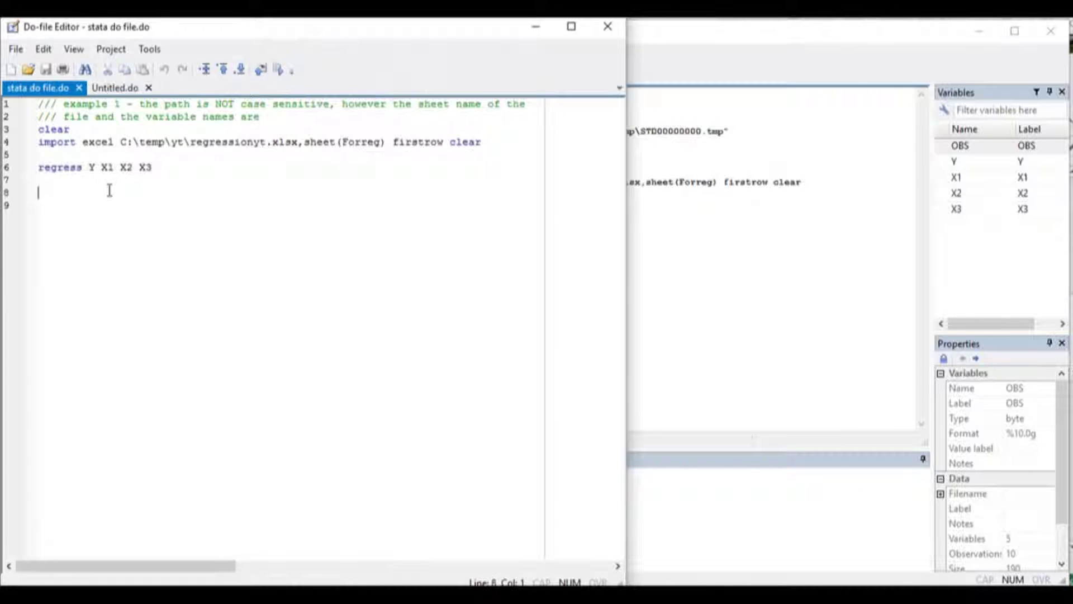
double_click(92, 165)
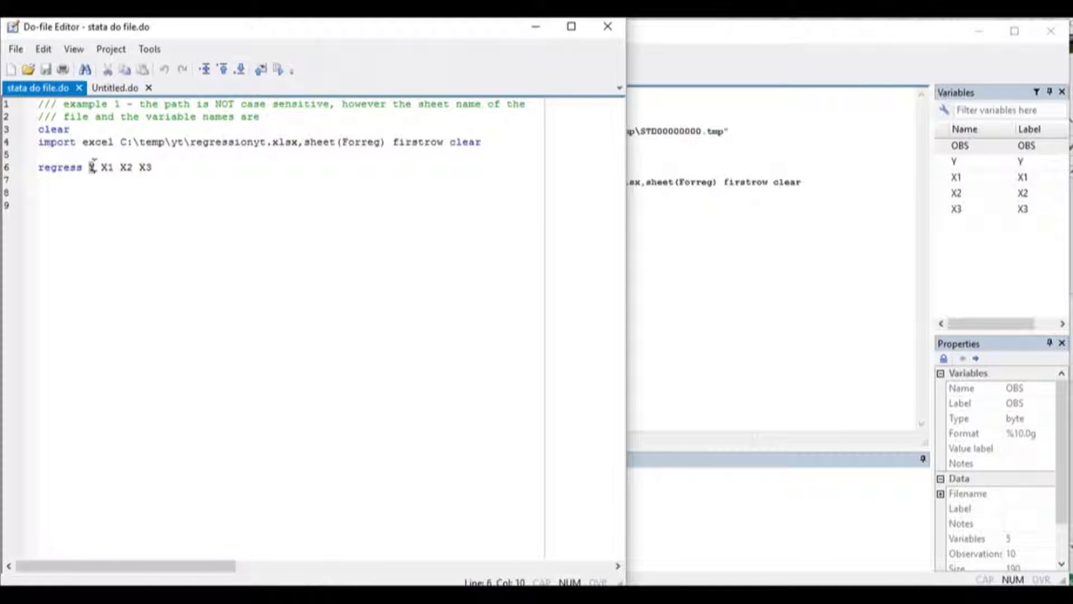
left_click_drag(103, 170, 152, 168)
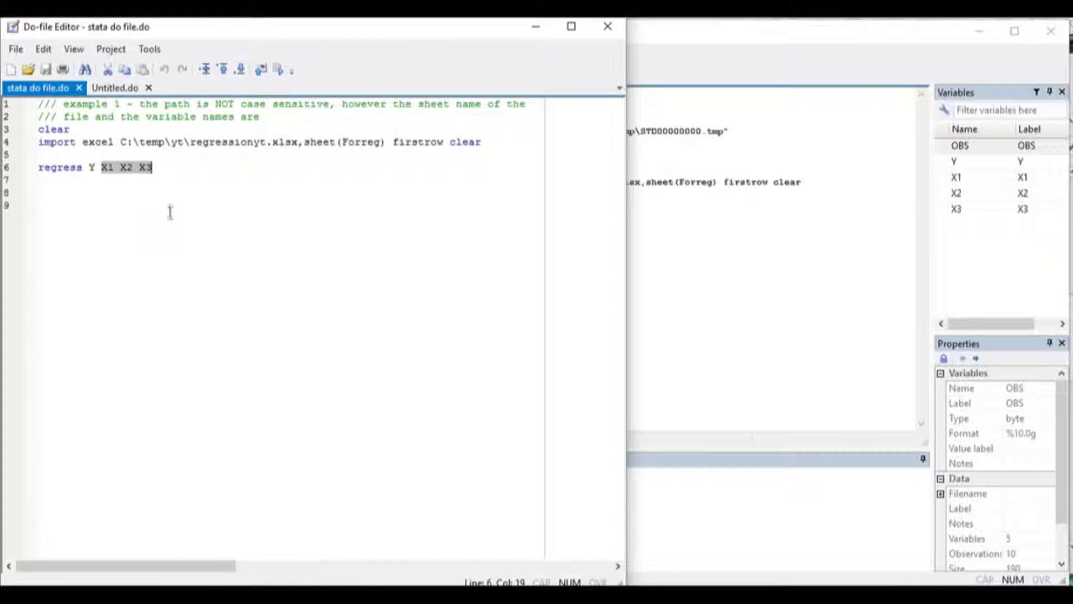
Run only the regress Y X1 X2 X3 line of the do-file and bring the regression output into view.
left_click(160, 167)
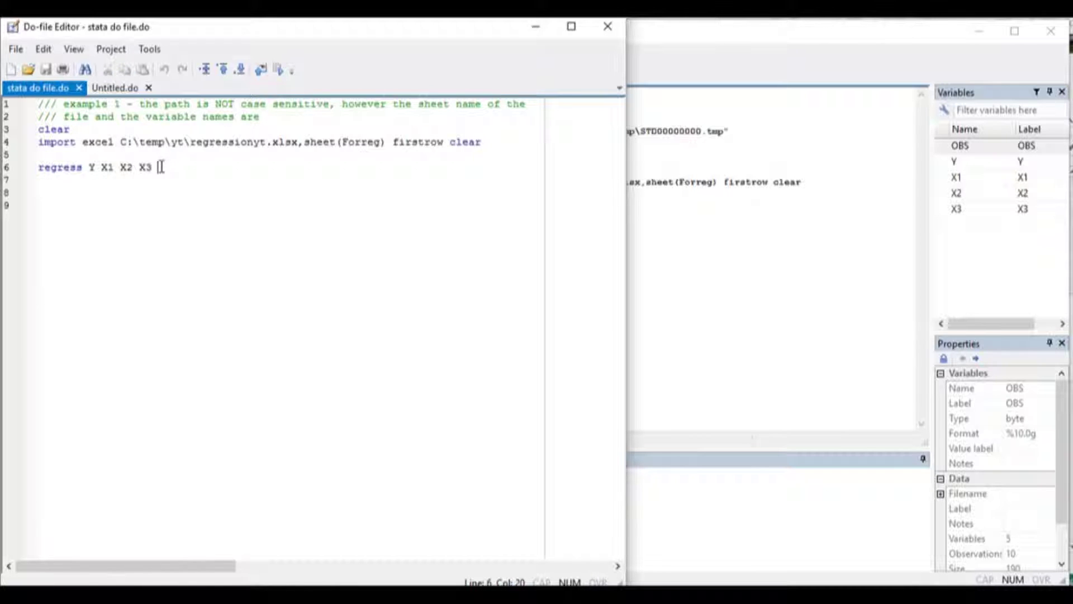
left_click_drag(171, 169, 38, 169)
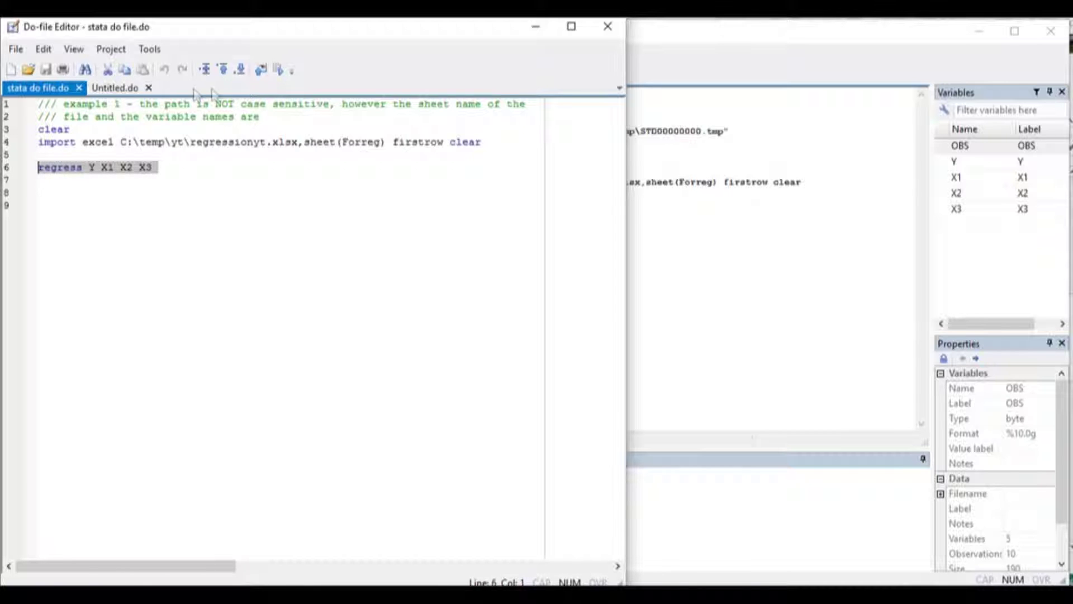
left_click(278, 69)
left_click(677, 262)
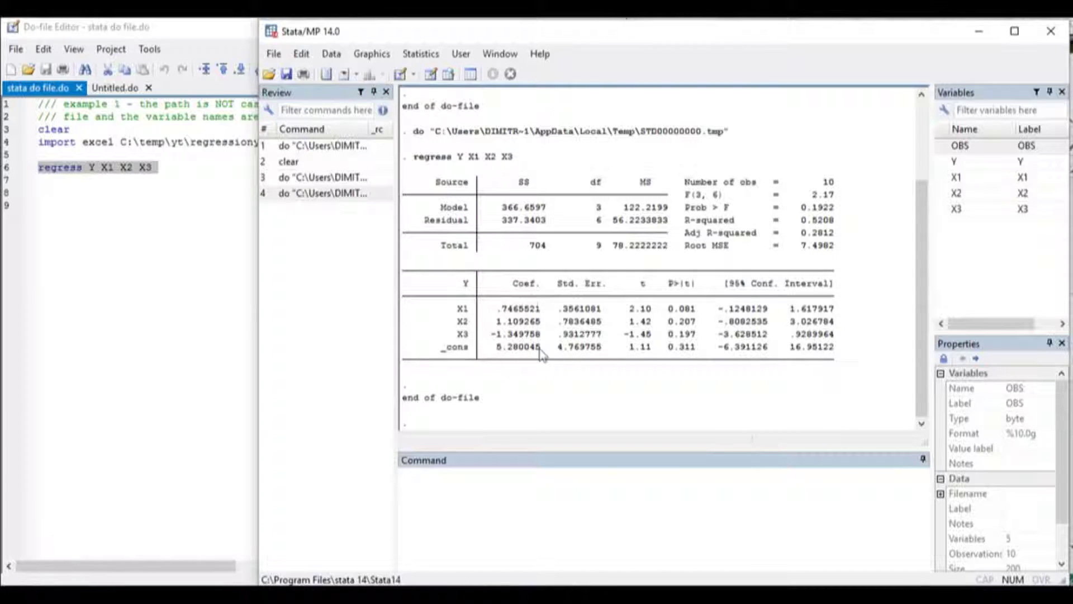
Switch to the RegressionYT.xlsx workbook in Excel and place its window, narrowed, beside the Stata regression output.
left_click(358, 595)
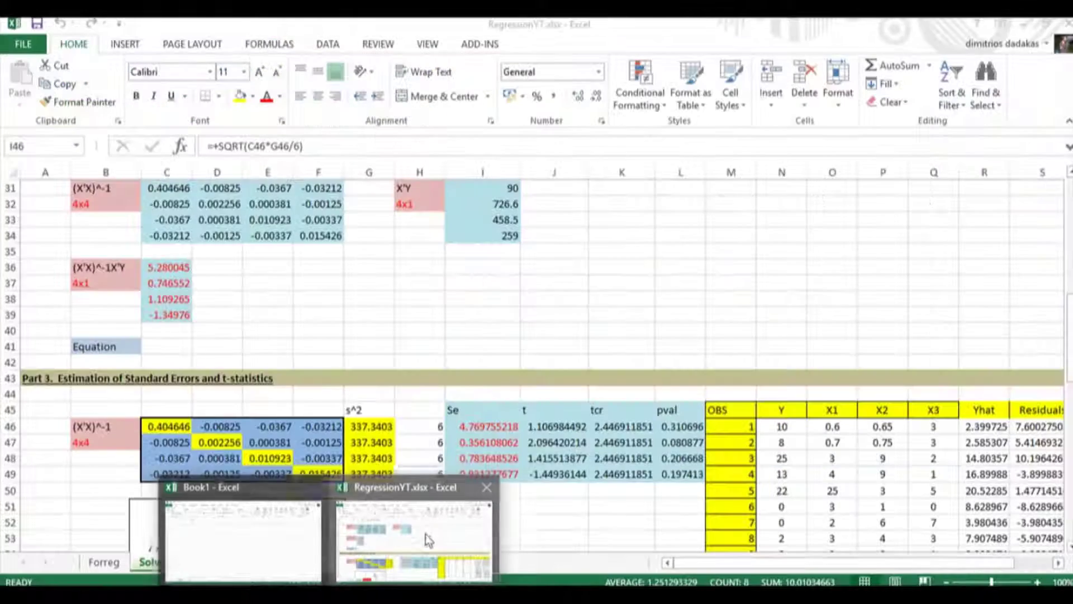
left_click(408, 531)
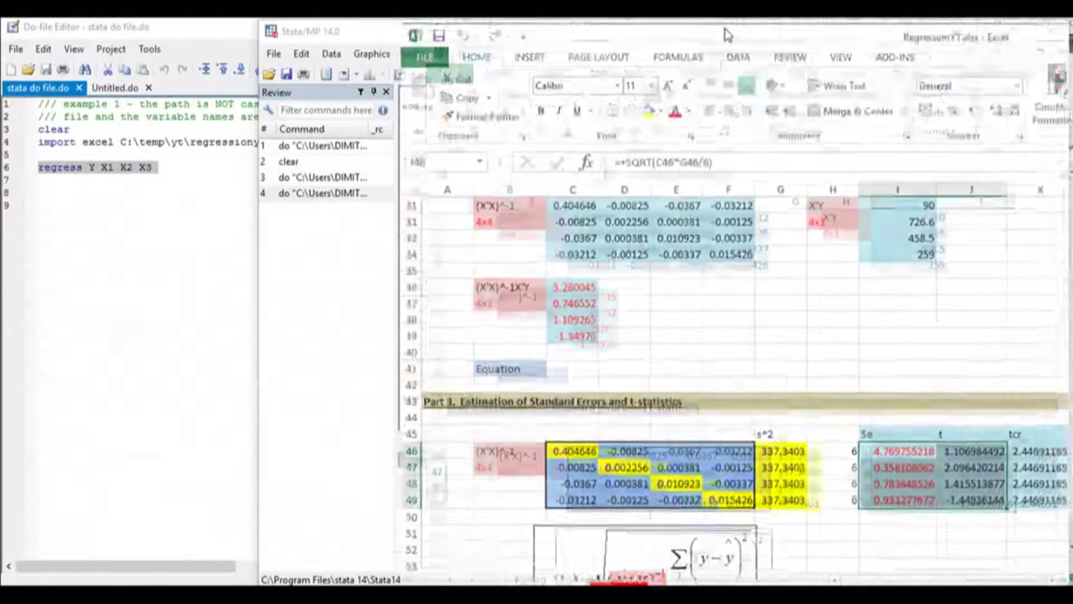
left_click_drag(733, 41, 331, 48)
left_click_drag(675, 235, 411, 302)
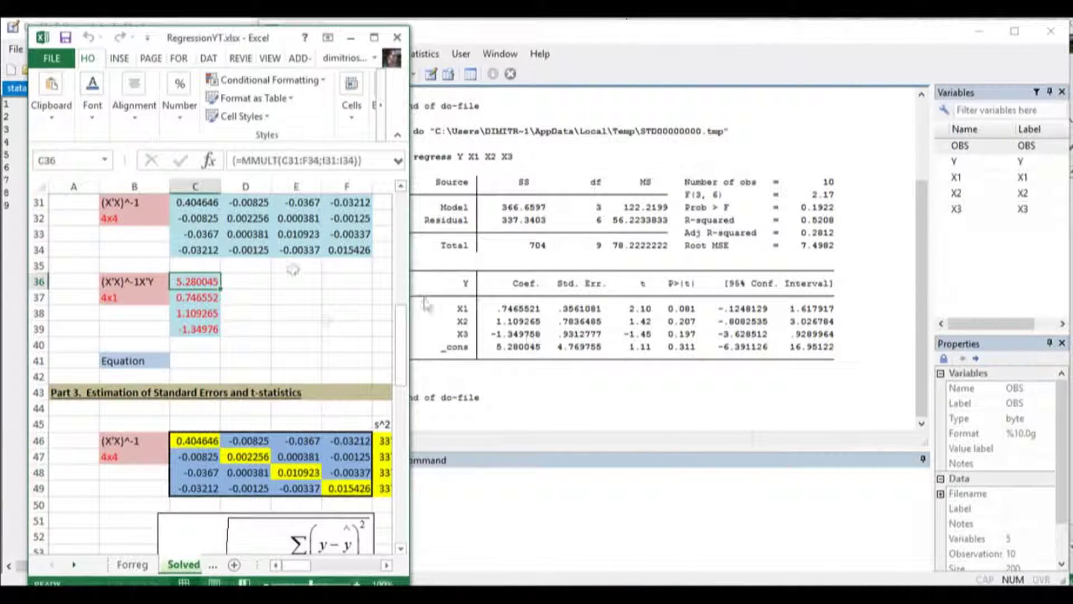
Compare the (X'X)^-1X'Y coefficients in C36:C39 of the workbook with the Coef. column of the Stata output.
left_click_drag(197, 281, 201, 330)
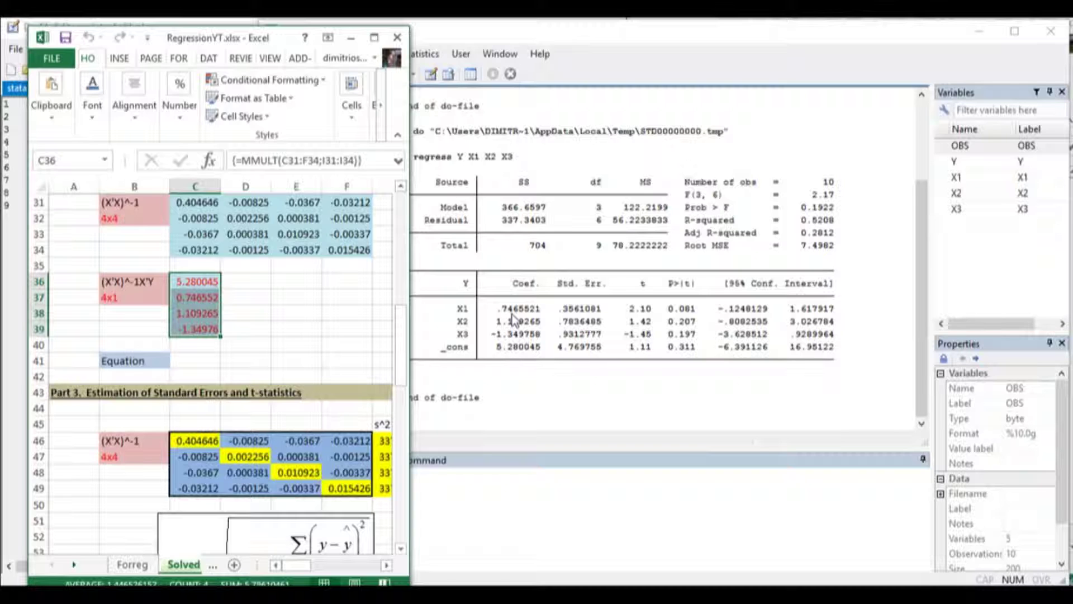
left_click(197, 313)
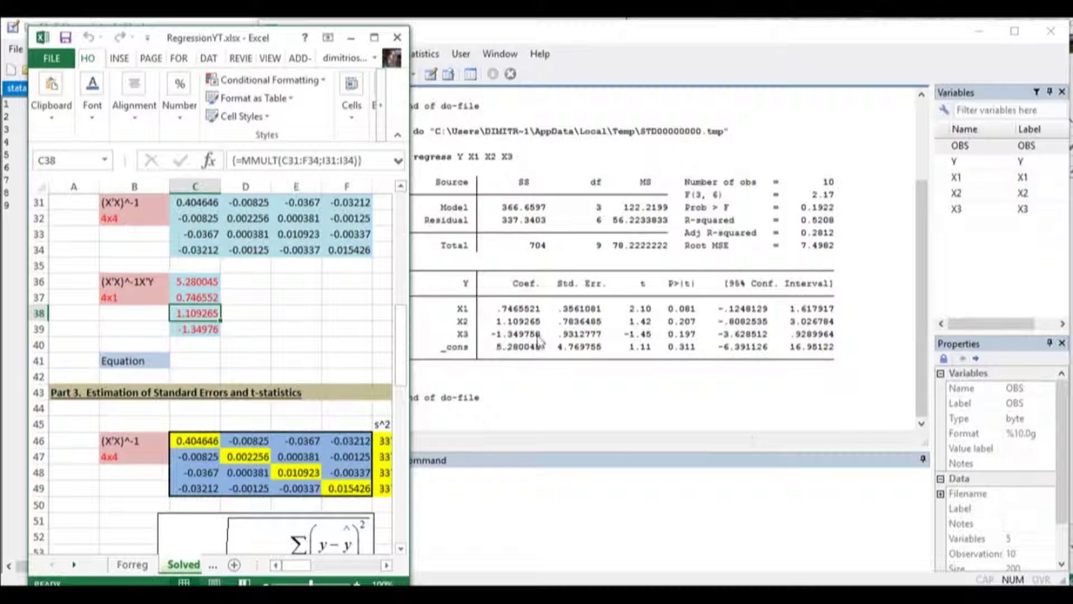
left_click(292, 330)
Compare the Se and t values in I46:J49 of the workbook with the standard errors and t-statistics in the Stata output.
scroll(283, 425, "down", 1)
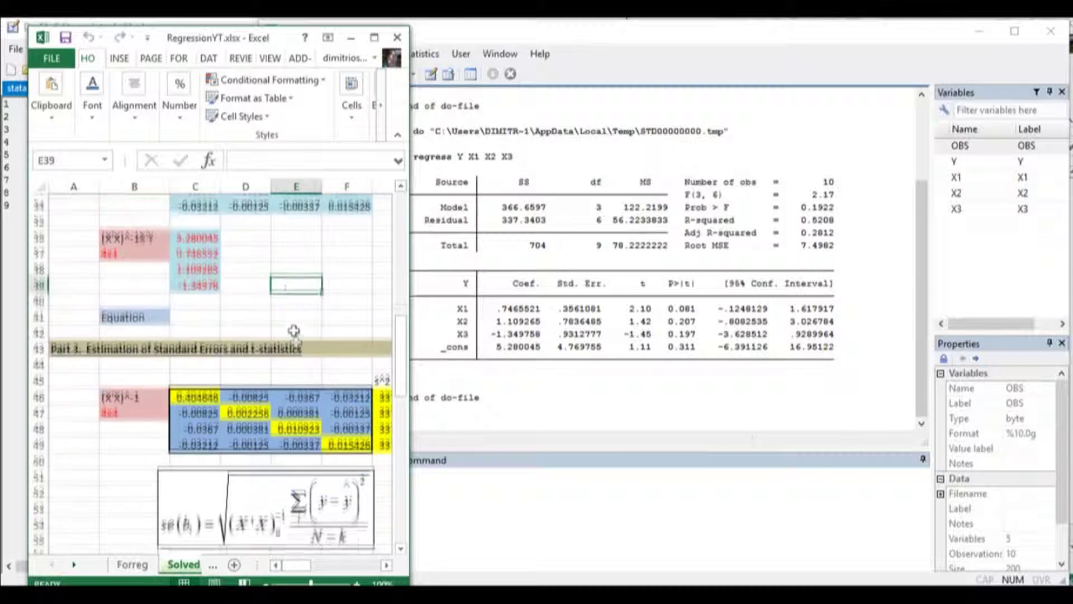
left_click_drag(291, 565, 331, 564)
left_click_drag(211, 396, 223, 438)
left_click_drag(132, 391, 215, 442)
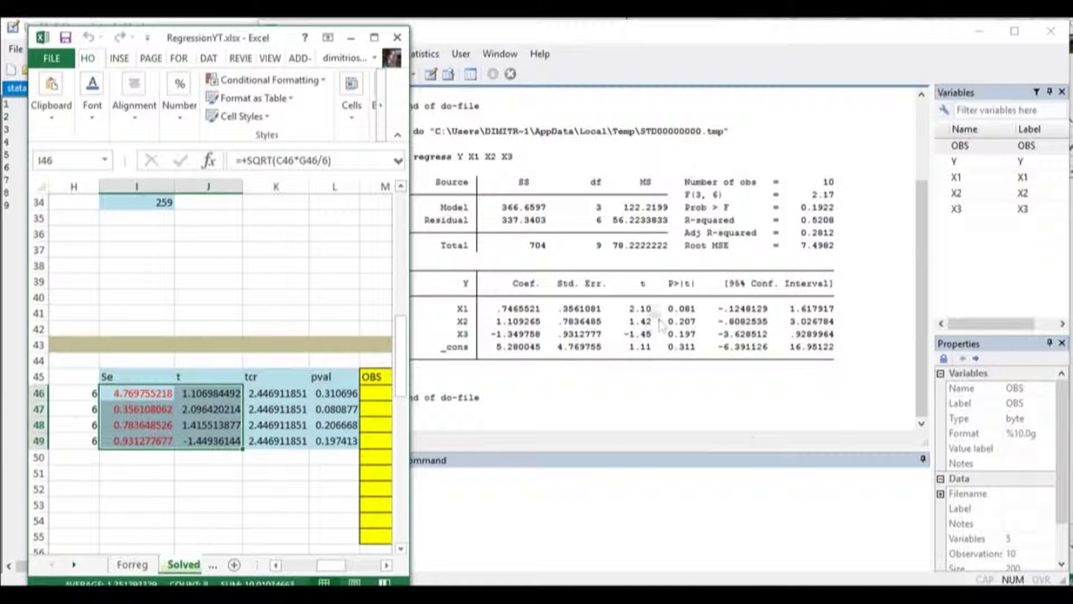
left_click_drag(634, 293, 671, 357)
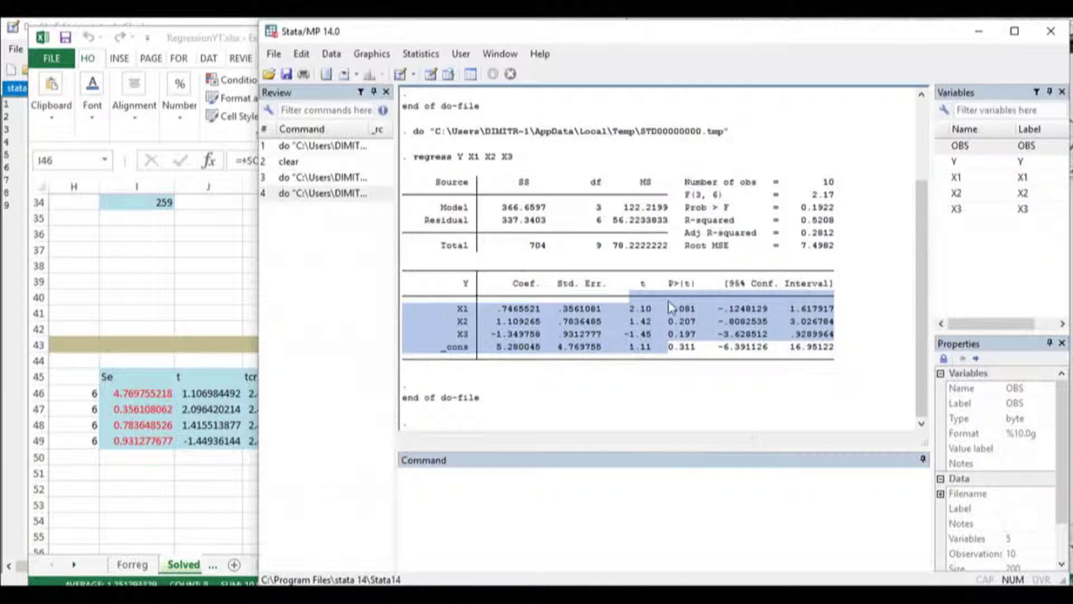
left_click(665, 323)
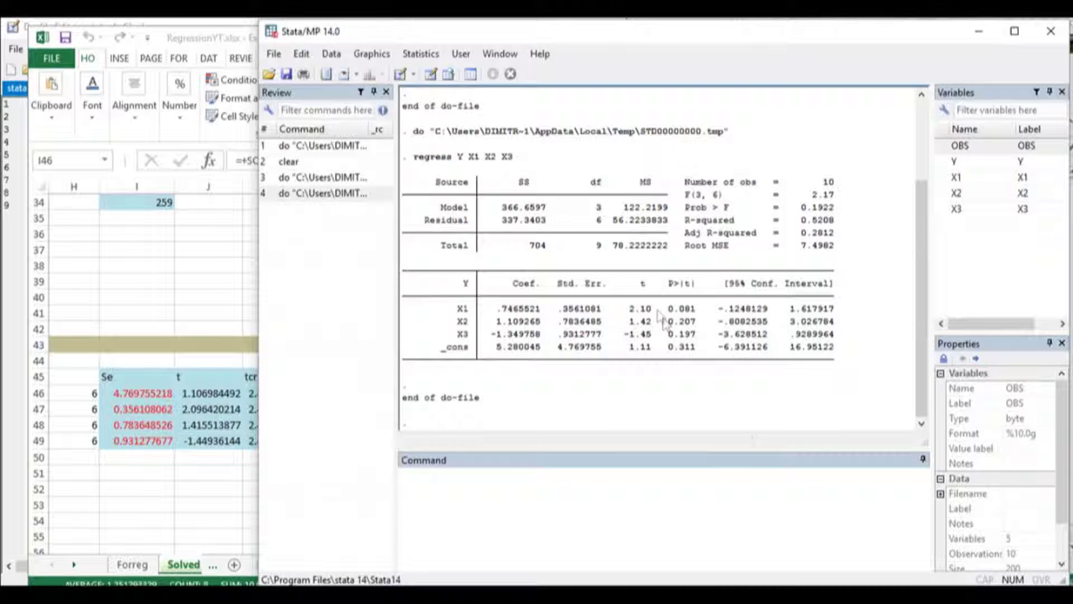
Maximize the Stata window and examine the 95% confidence interval columns of the regression table.
left_click(1016, 32)
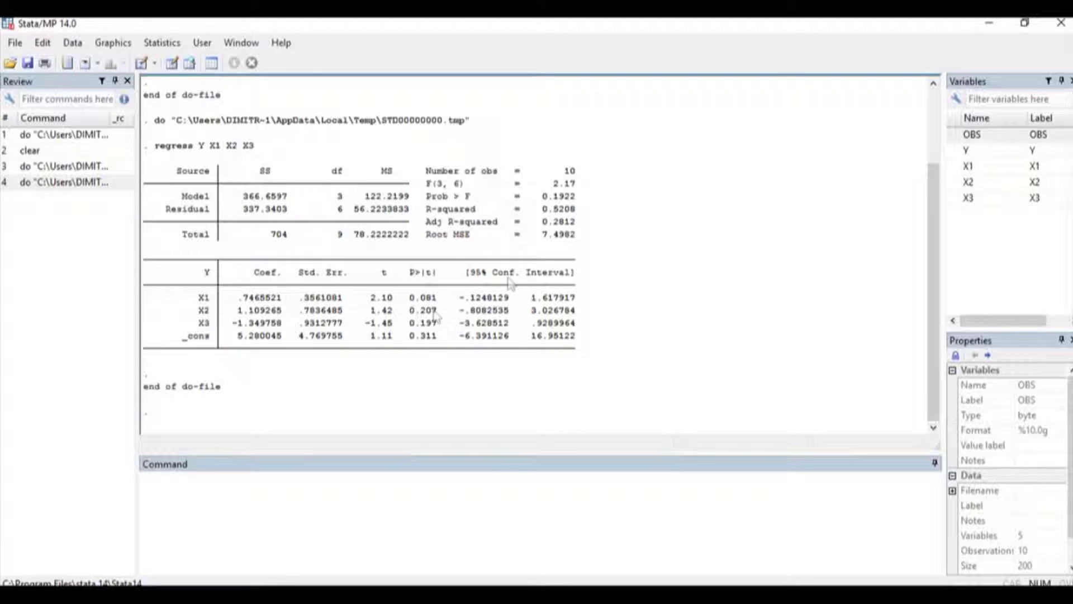
left_click_drag(510, 283, 555, 333)
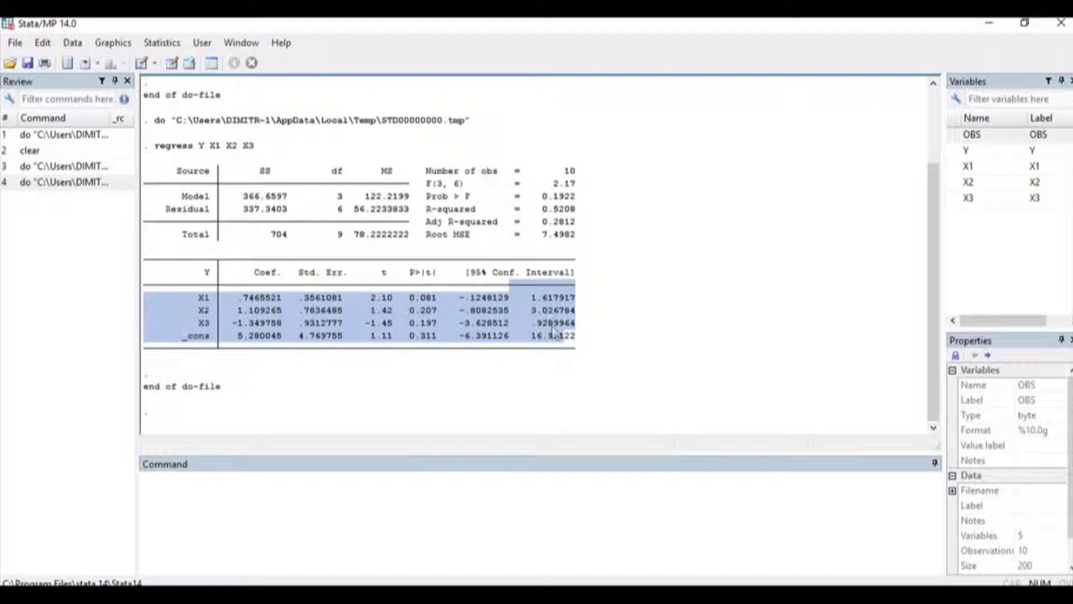
left_click(586, 340)
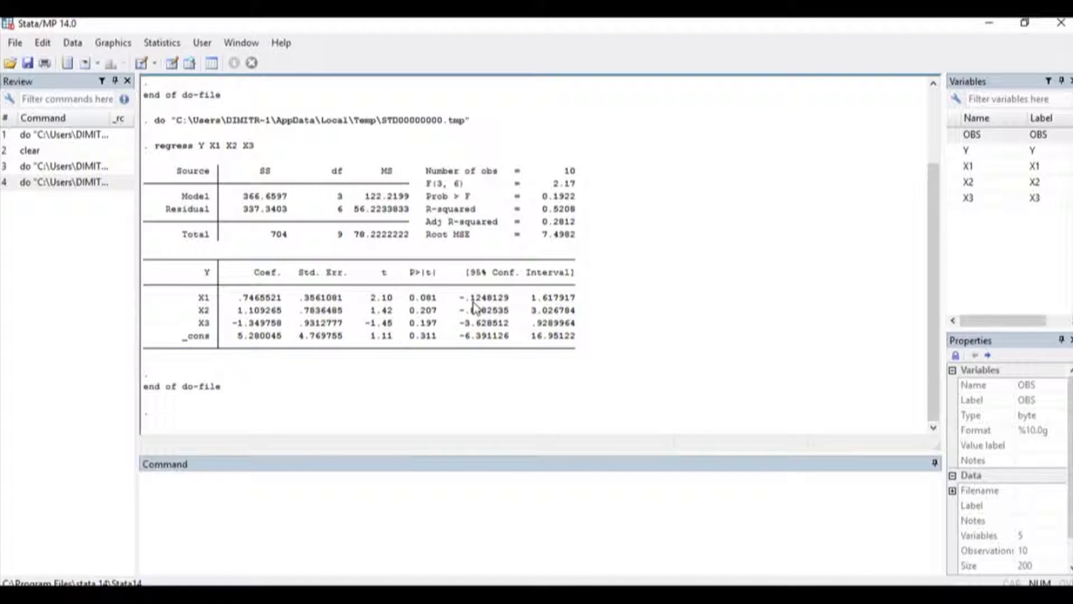